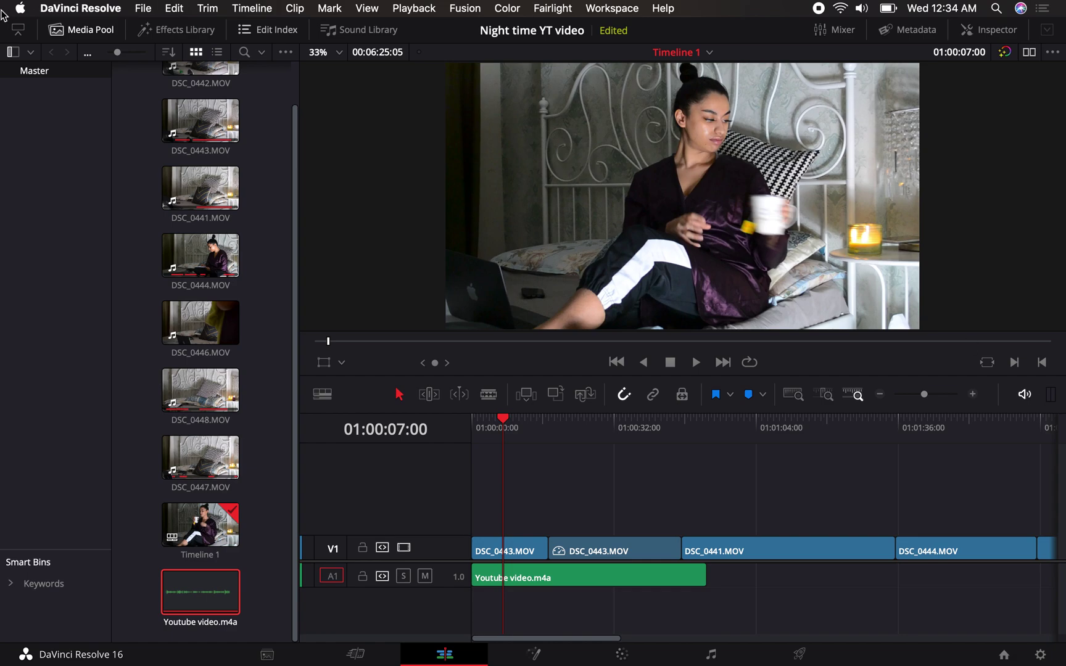
Step: Open and minimize About This Mac, then bring up Voice Memos from the Dock
left_click(20, 9)
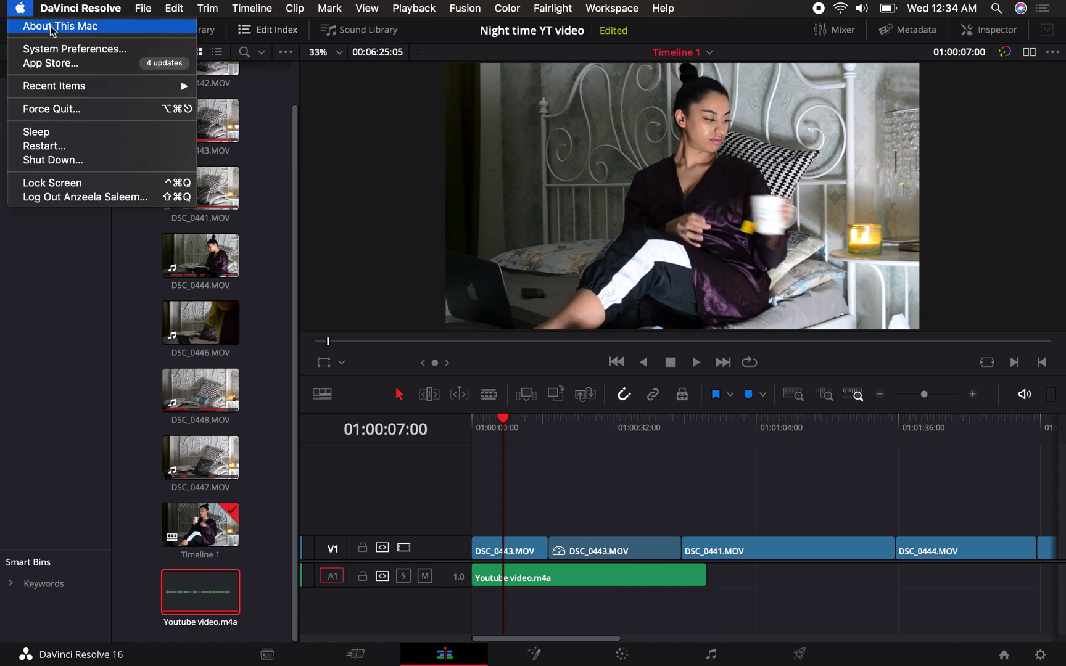
left_click(51, 27)
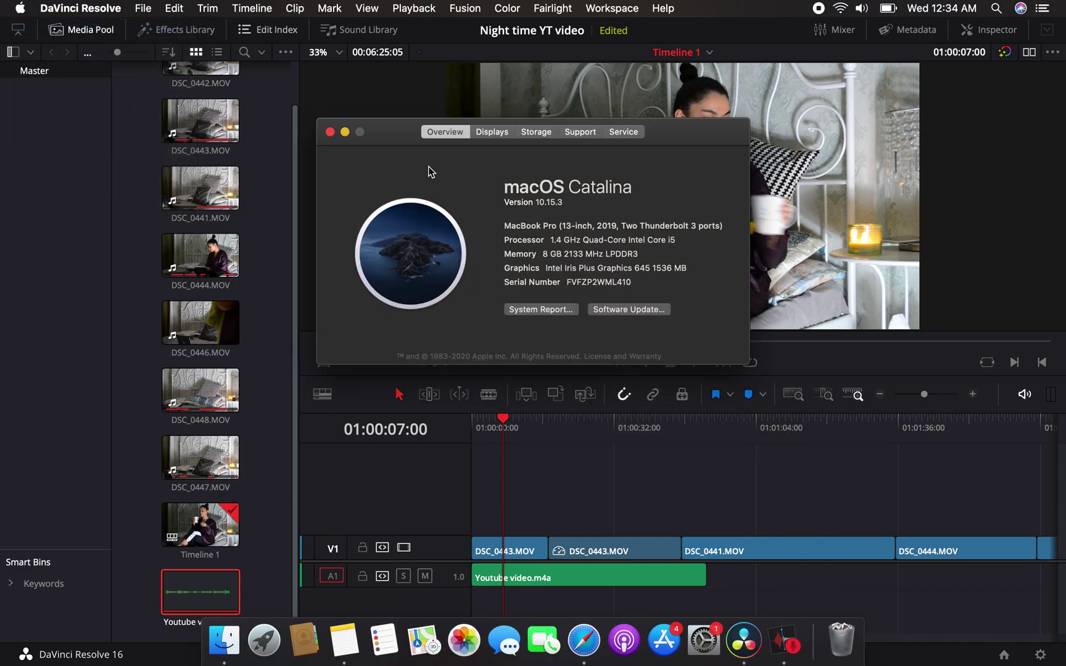
left_click(345, 132)
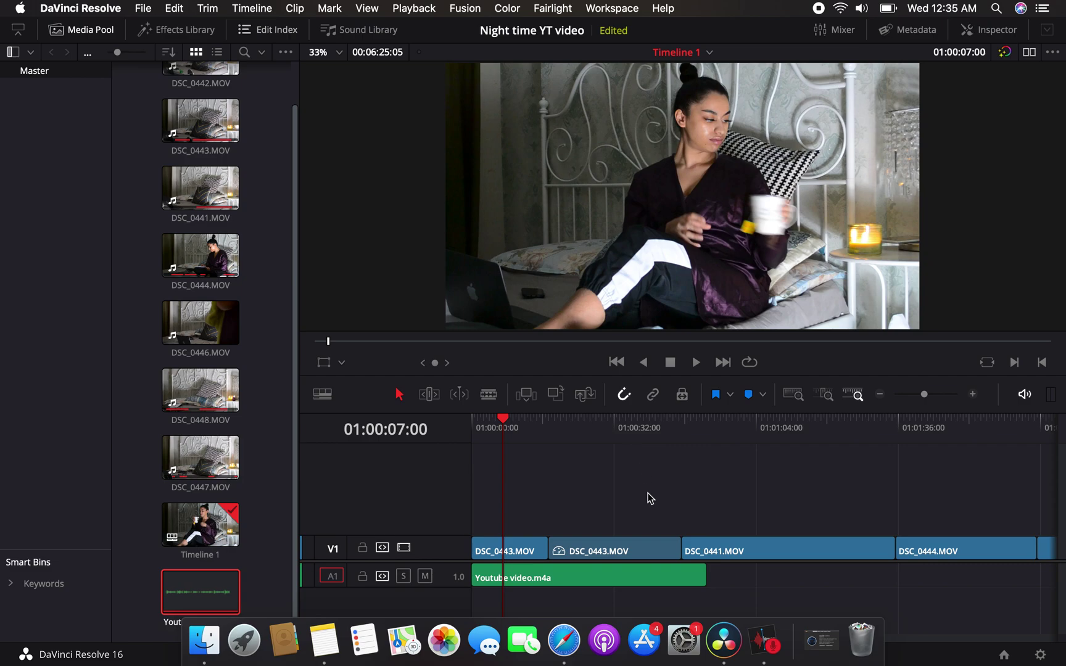
left_click(764, 637)
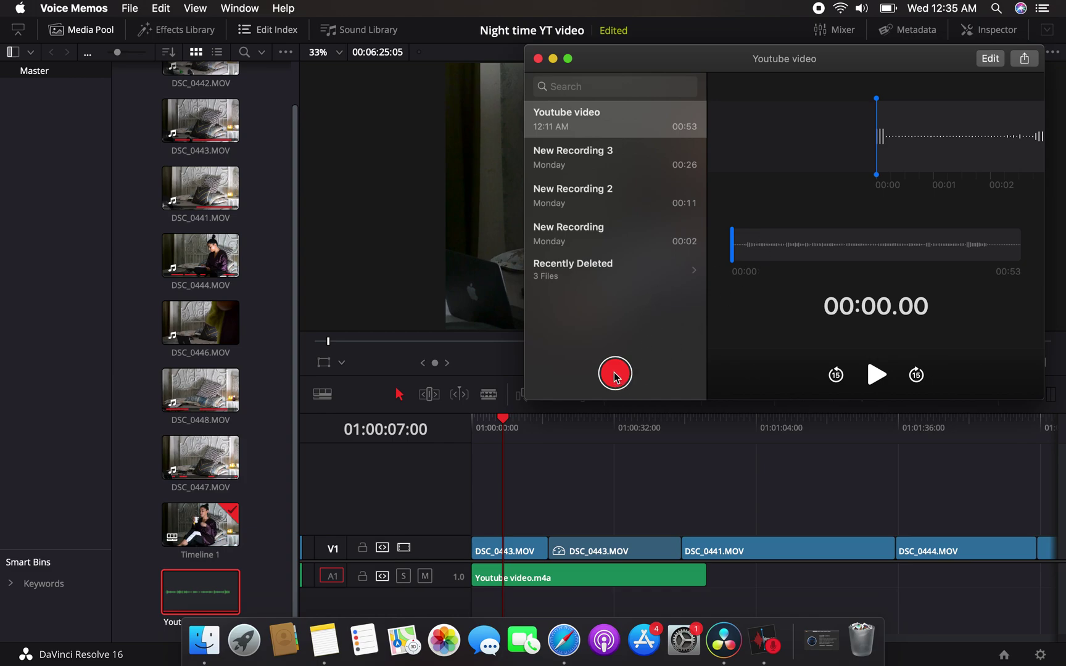
Step: Minimize Voice Memos and start playback of the Night time YT video timeline
left_click(553, 59)
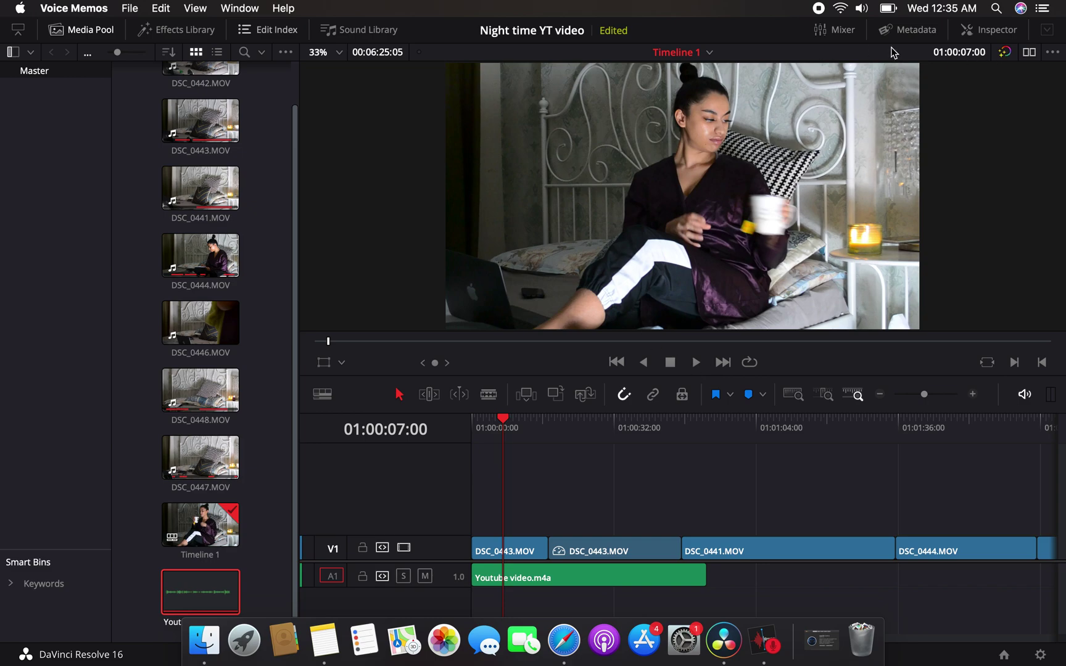
left_click(697, 362)
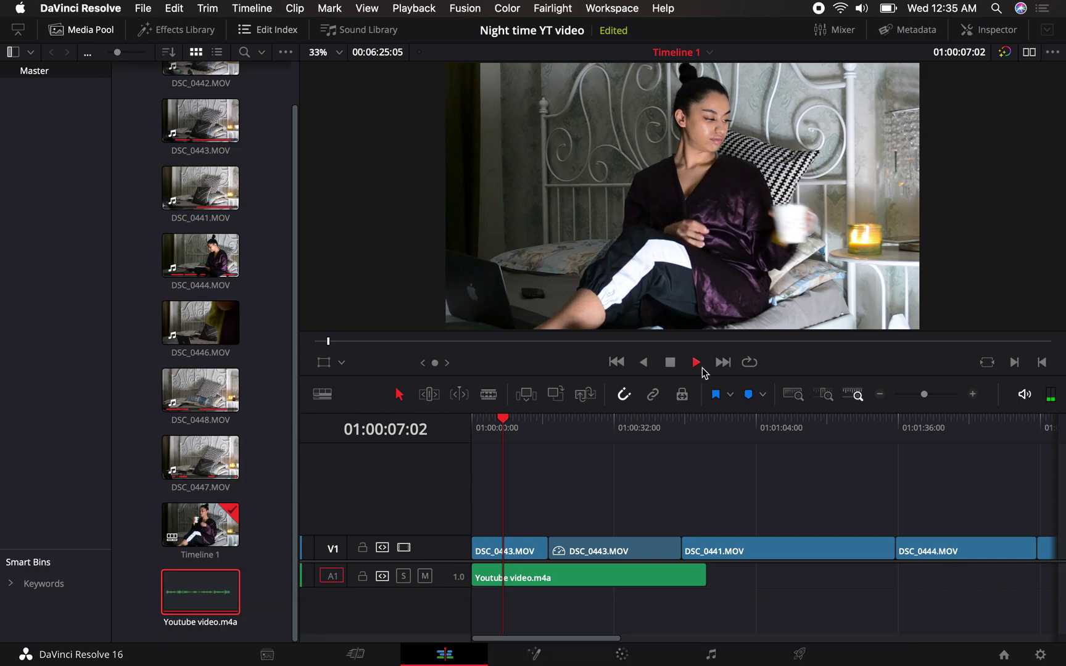
Step: Stop playback at 01:00:09:06 and reopen Voice Memos through Mission Control
left_click(670, 363)
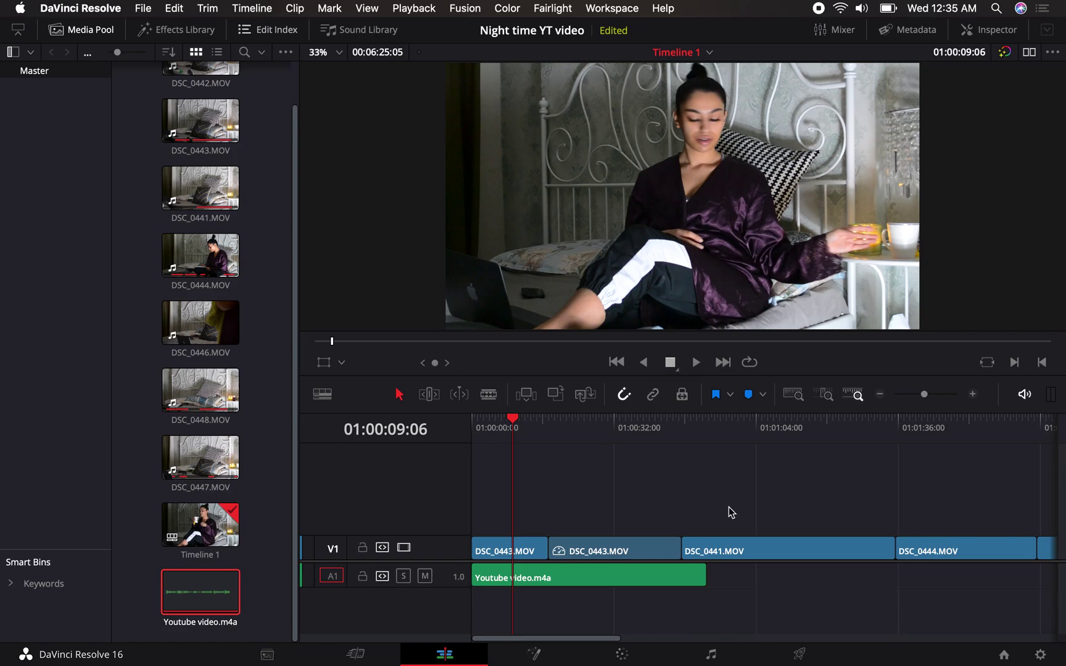
key("ctrl+Up")
left_click(765, 639)
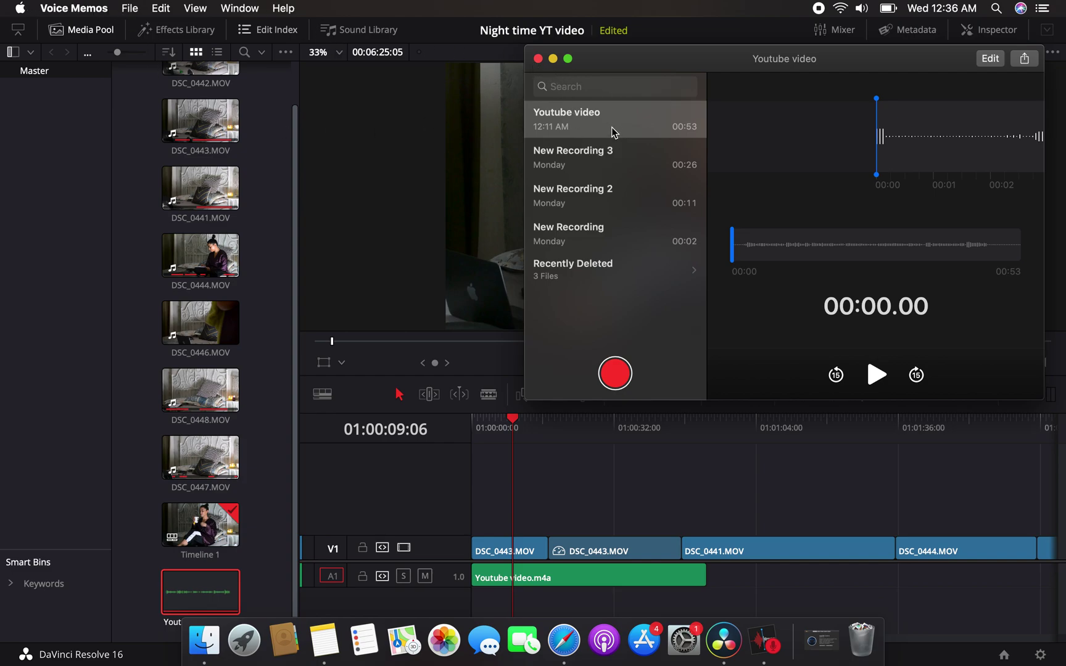
Step: Minimize Voice Memos and hide DaVinci Resolve to reveal the untitled desktop folder
left_click(553, 58)
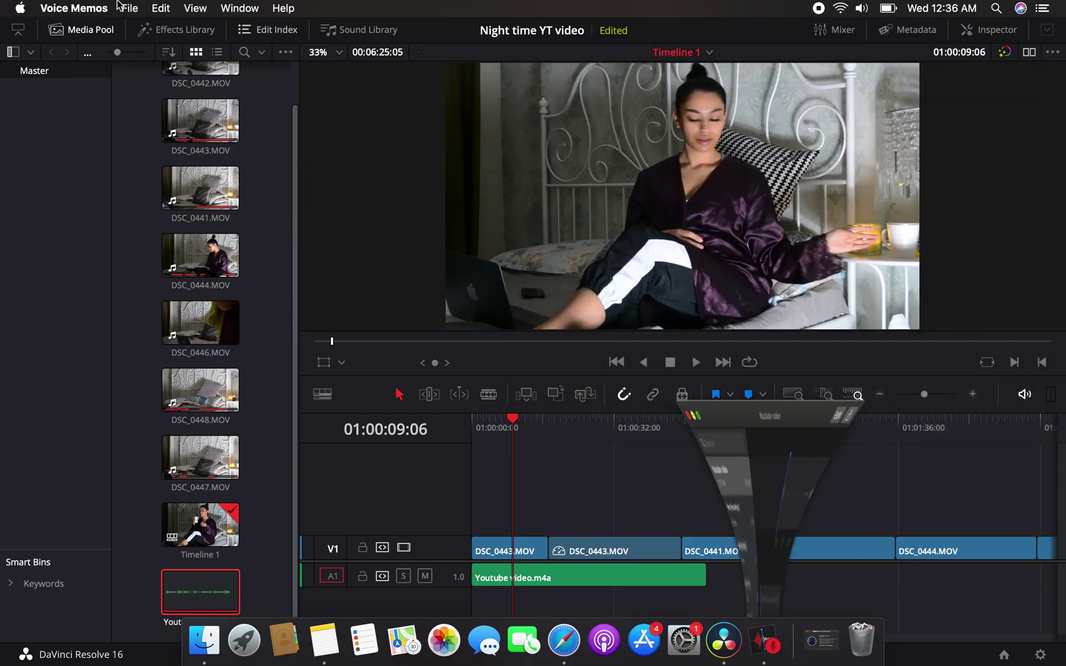
left_click(29, 167)
left_click(80, 8)
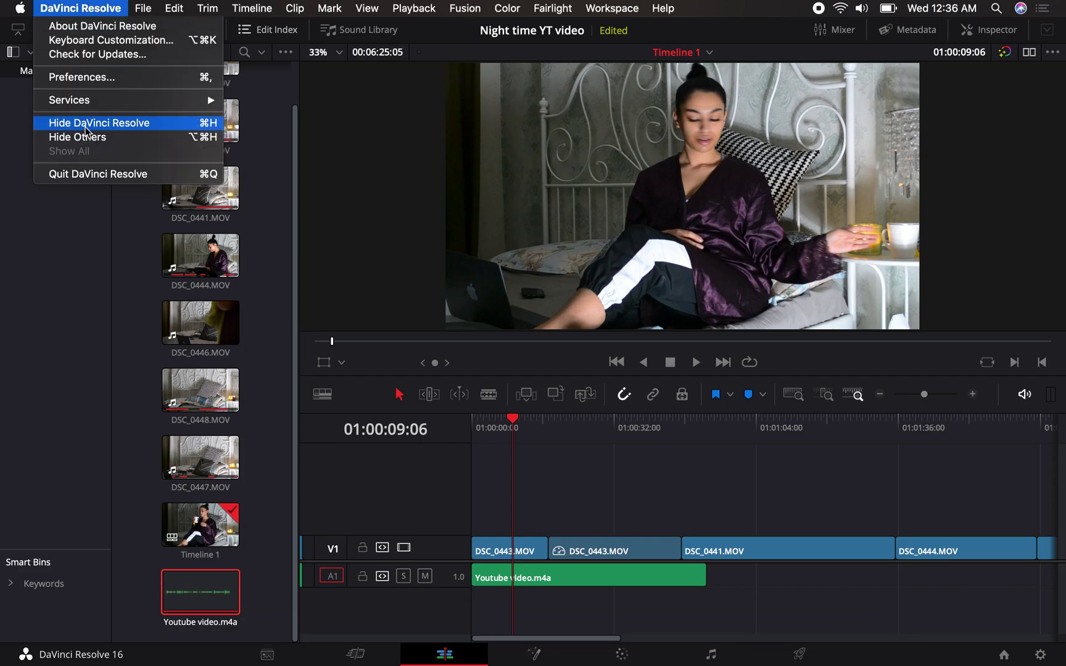
left_click(89, 122)
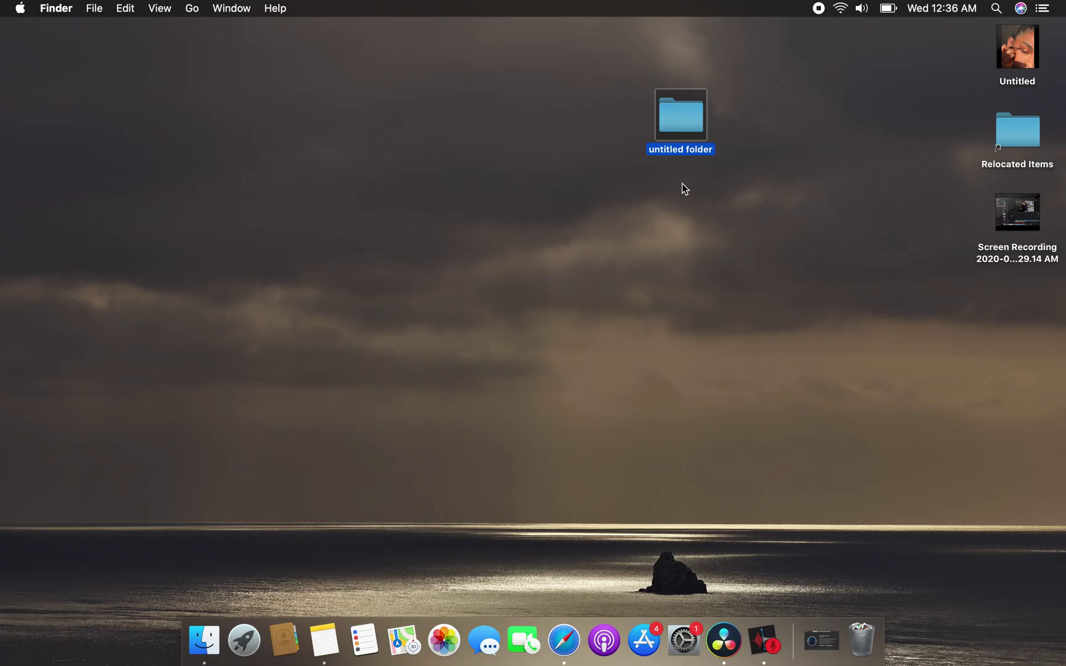
Step: Drag New Recording 3 into the untitled folder as 'New Recording 3 2.m4a', then minimize both windows
double_click(688, 125)
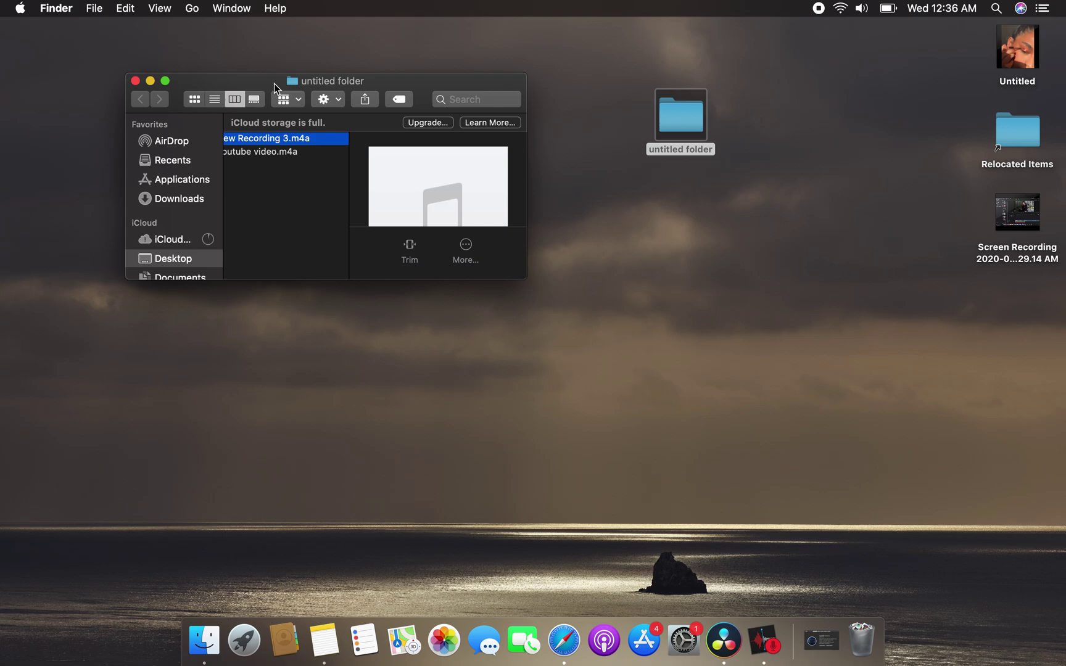
left_click_drag(274, 83, 214, 76)
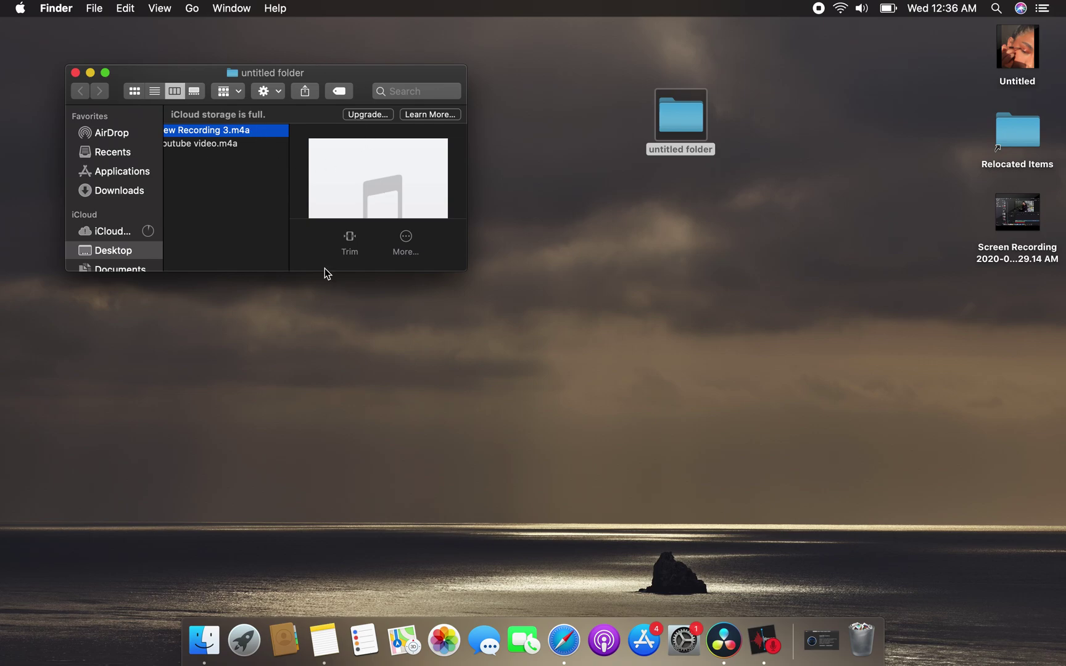
left_click(765, 640)
left_click(633, 158)
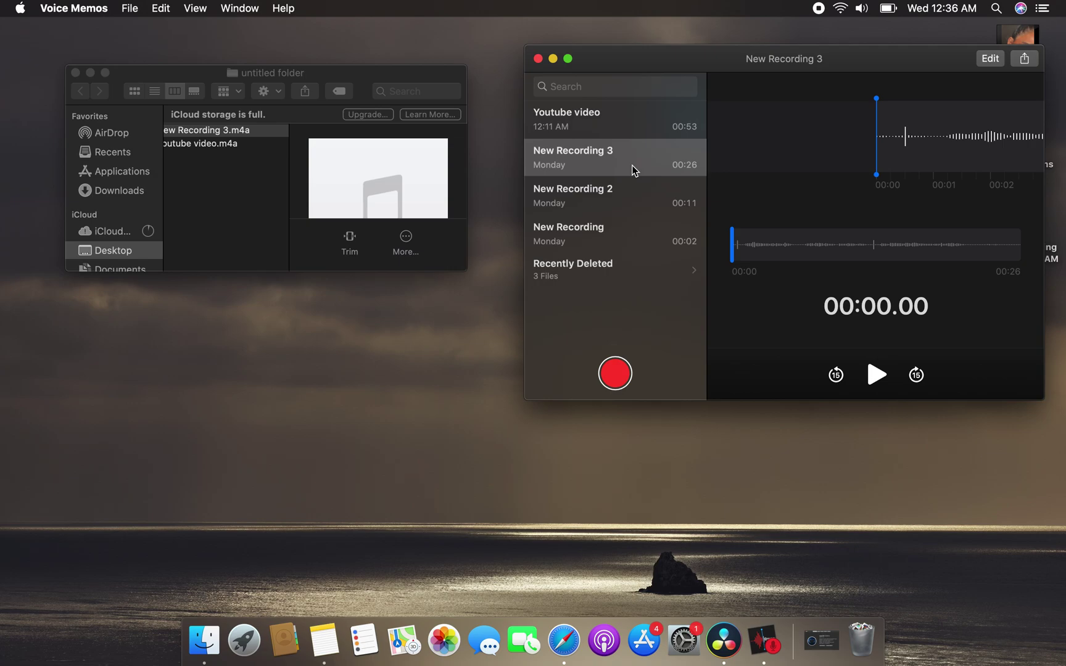
left_click_drag(632, 169, 252, 199)
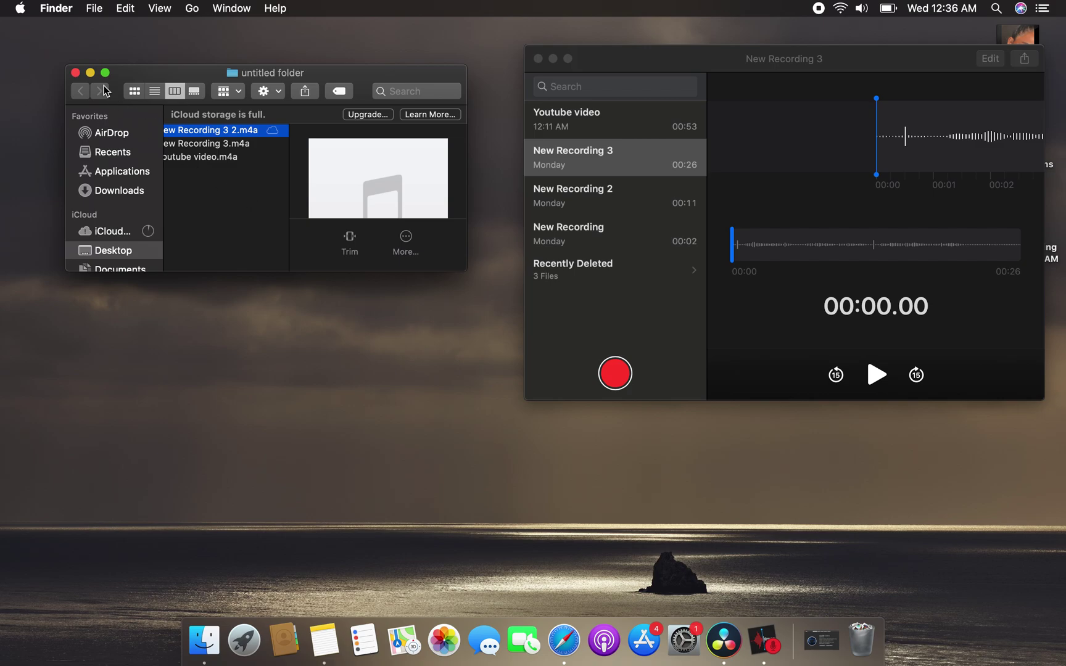
left_click(90, 72)
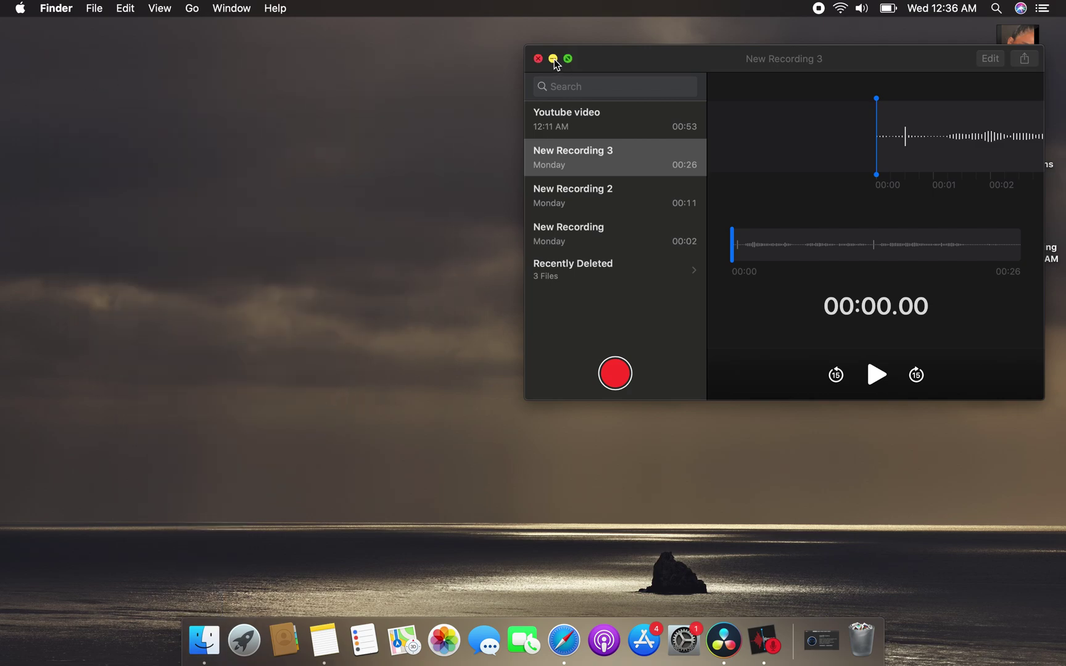
left_click(553, 58)
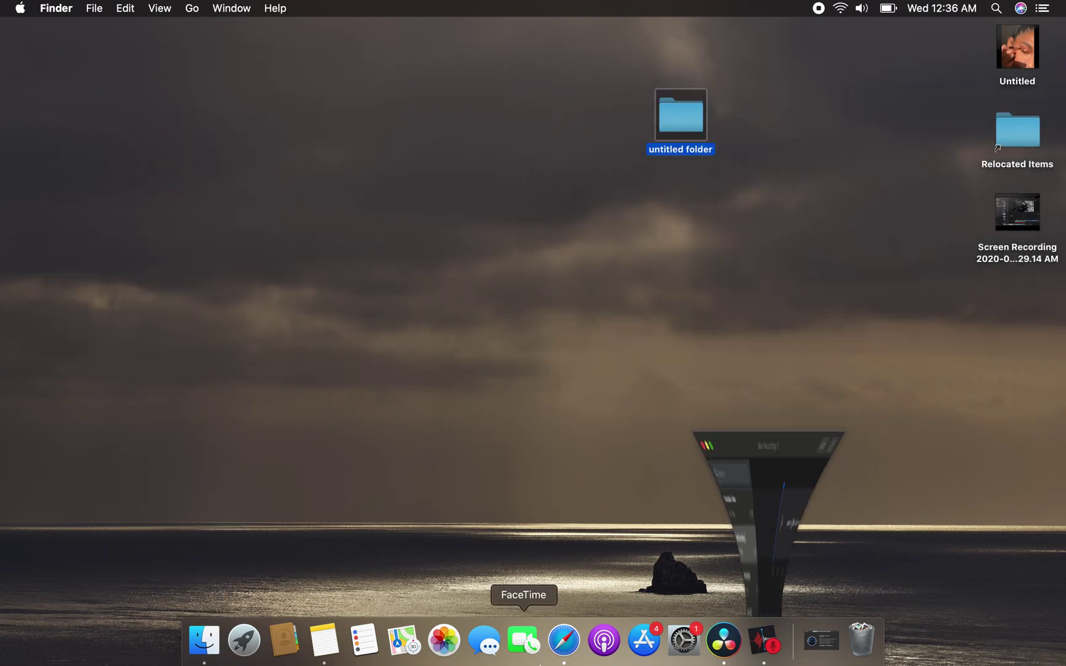
Step: Import Youtube video.m4a from the untitled folder with Import Media
left_click(724, 641)
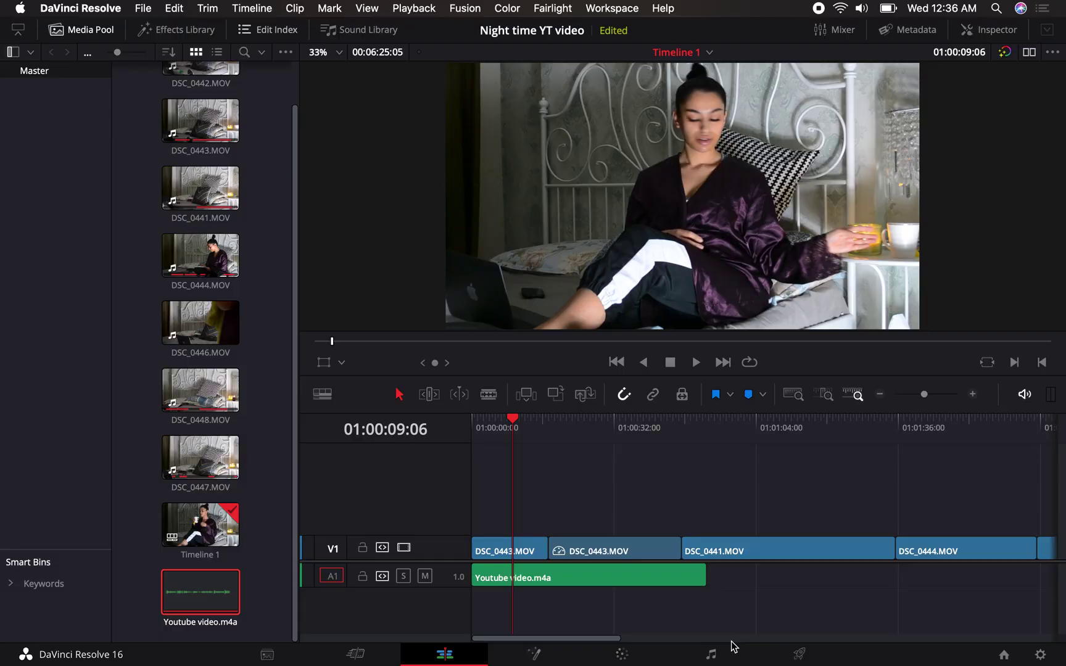
left_click(143, 8)
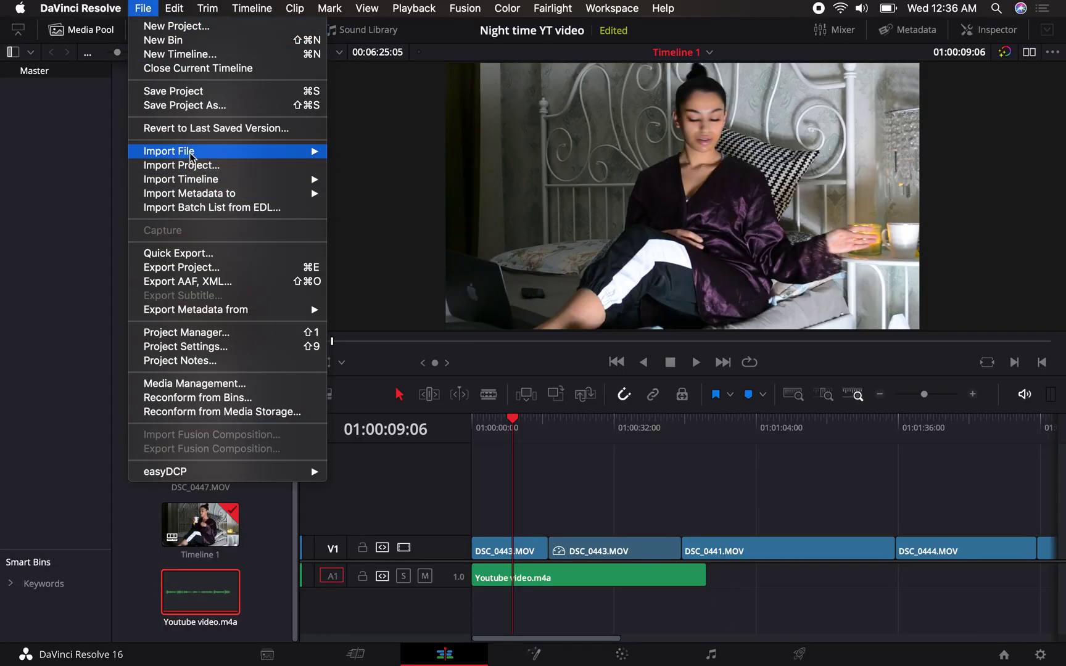
mouse_move(169, 151)
left_click(379, 151)
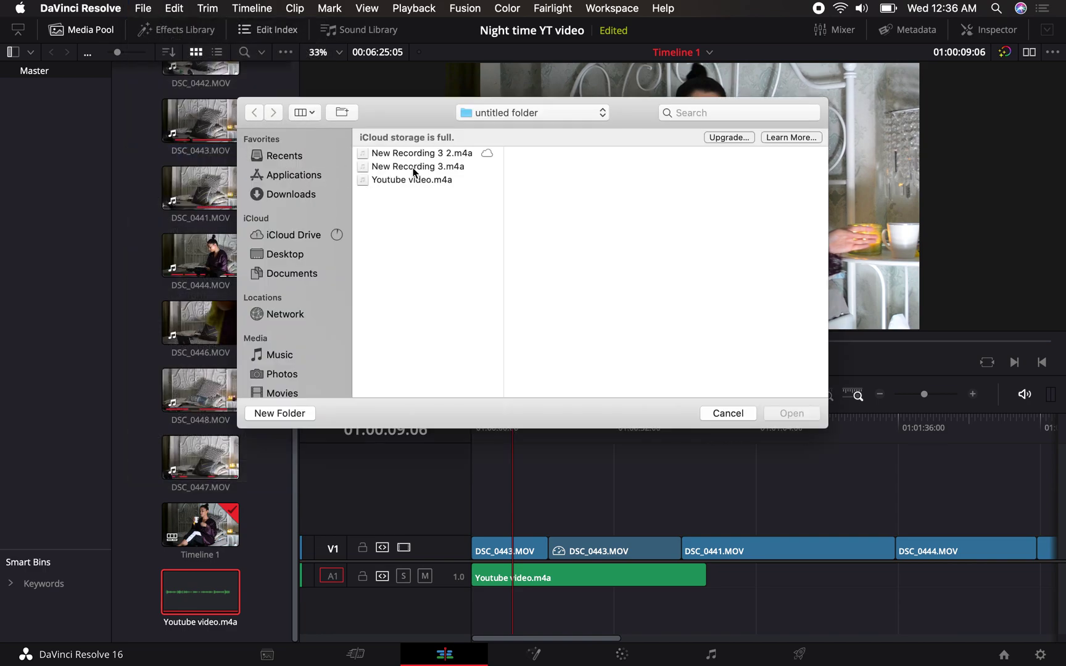
left_click(426, 181)
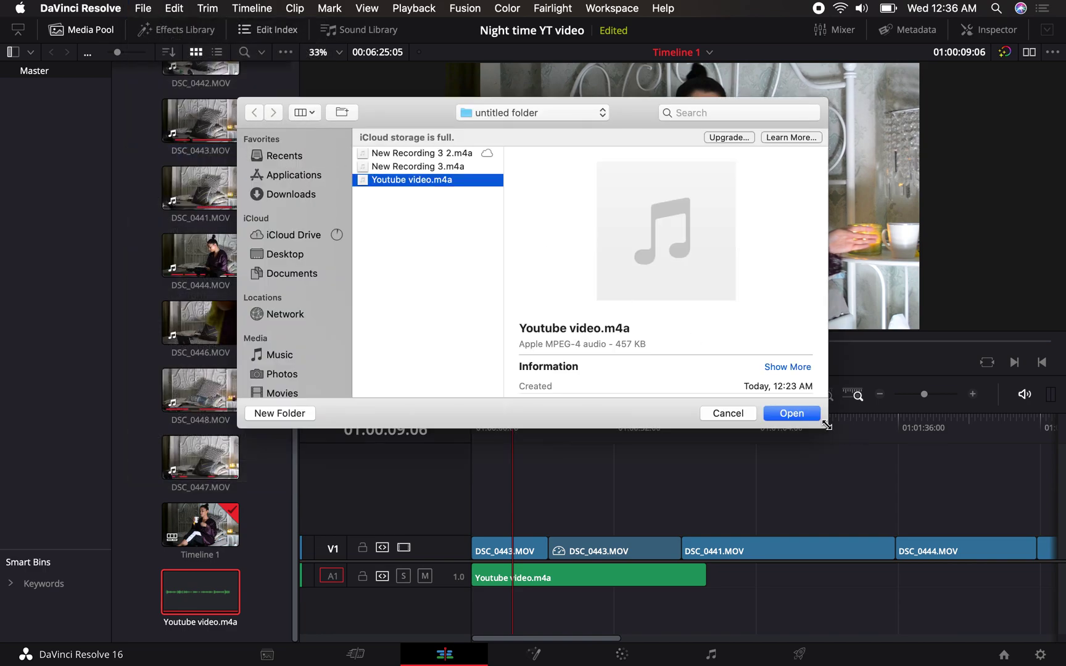
left_click(791, 414)
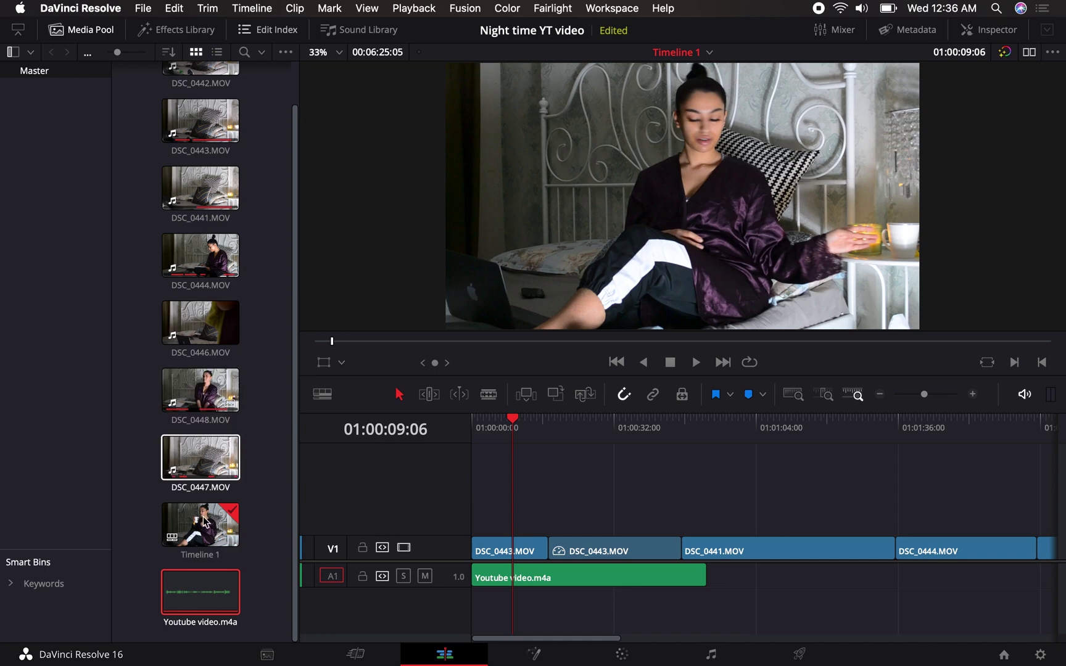
Step: Add and delete a duplicate Youtube video.m4a on A1, then return the playhead to 01:00:00:00
left_click_drag(200, 592, 773, 577)
key("BackSpace")
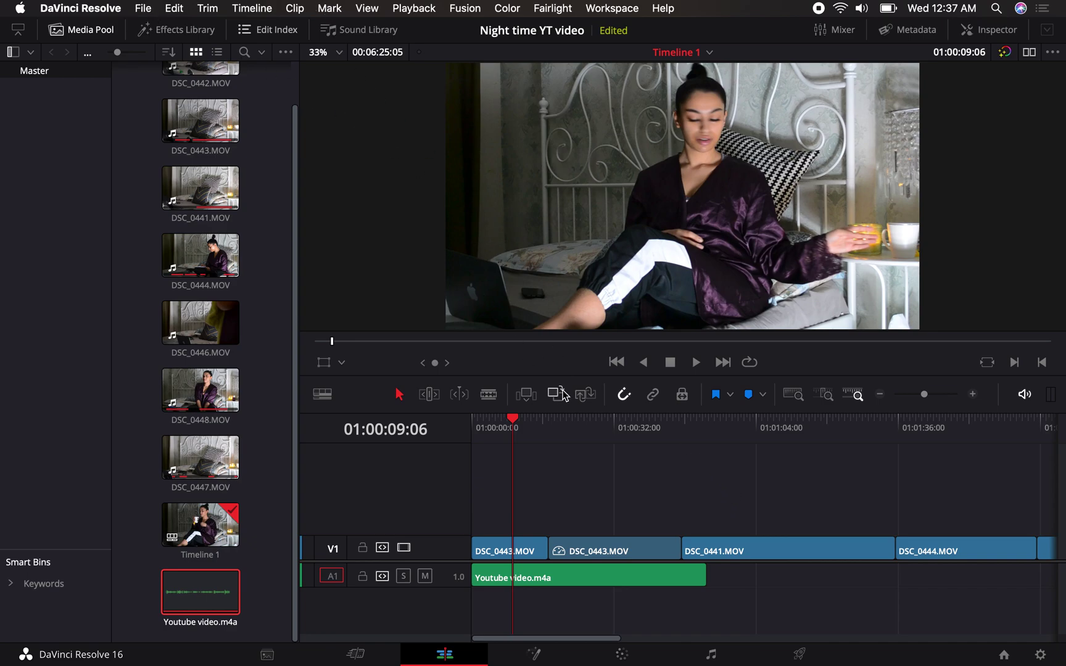
left_click_drag(509, 431, 486, 428)
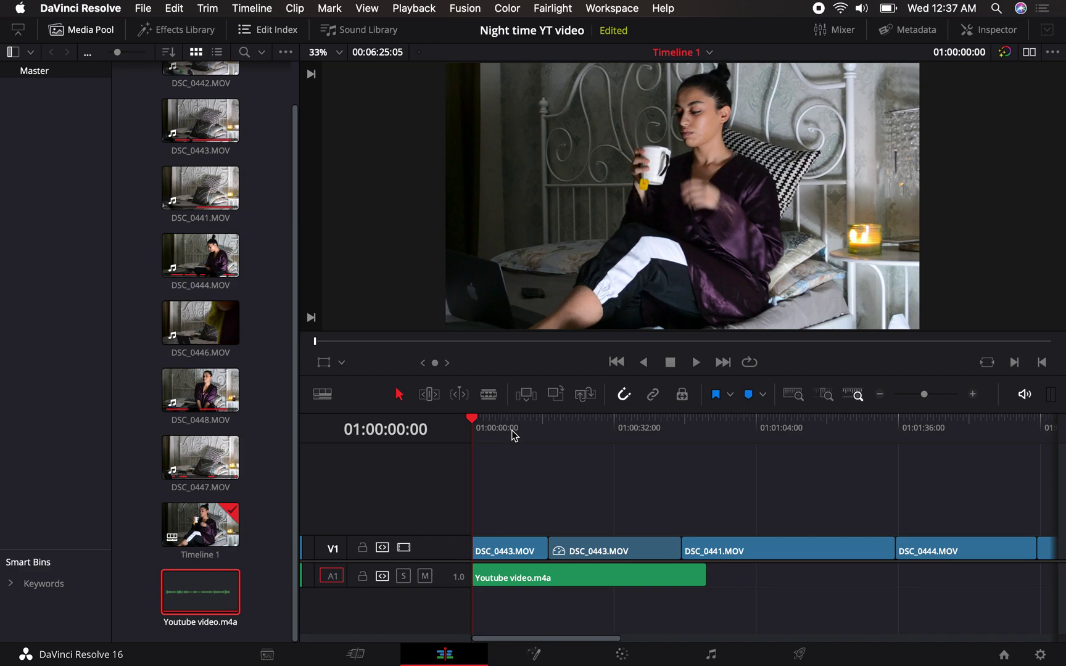
Step: Open and close About This Mac, then park the playhead at 01:00:47:08
left_click(20, 7)
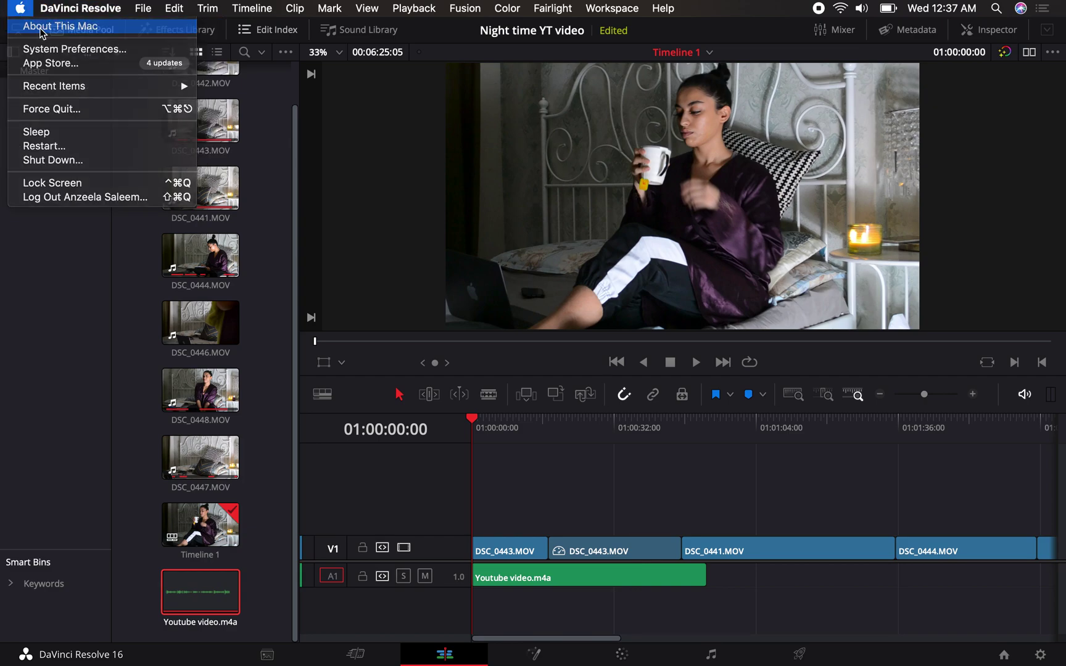
left_click(59, 26)
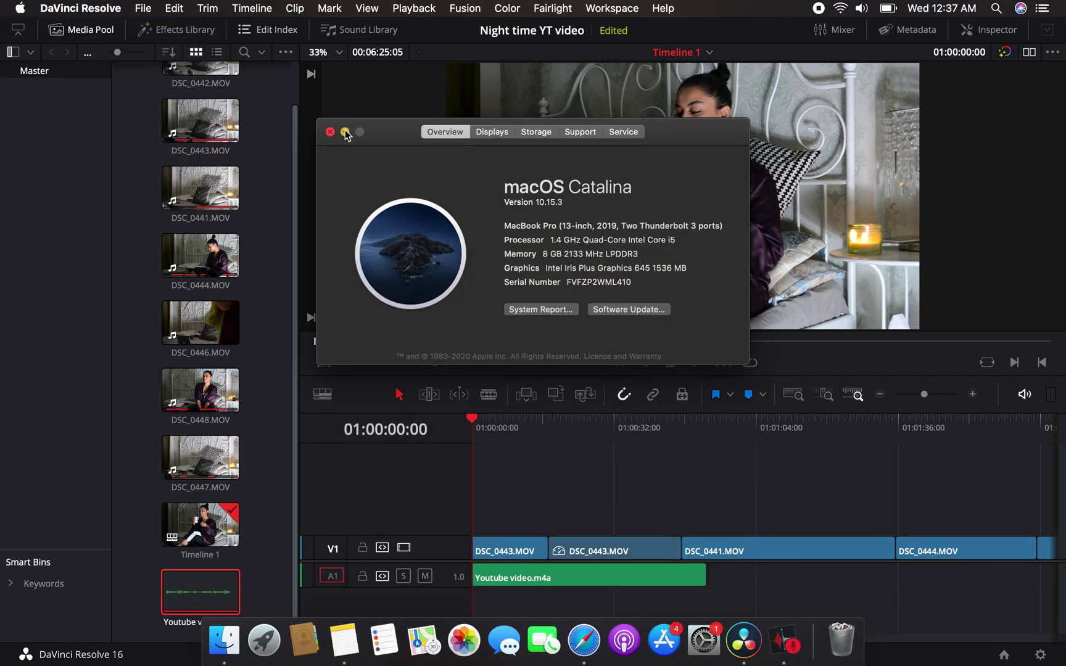
left_click(345, 131)
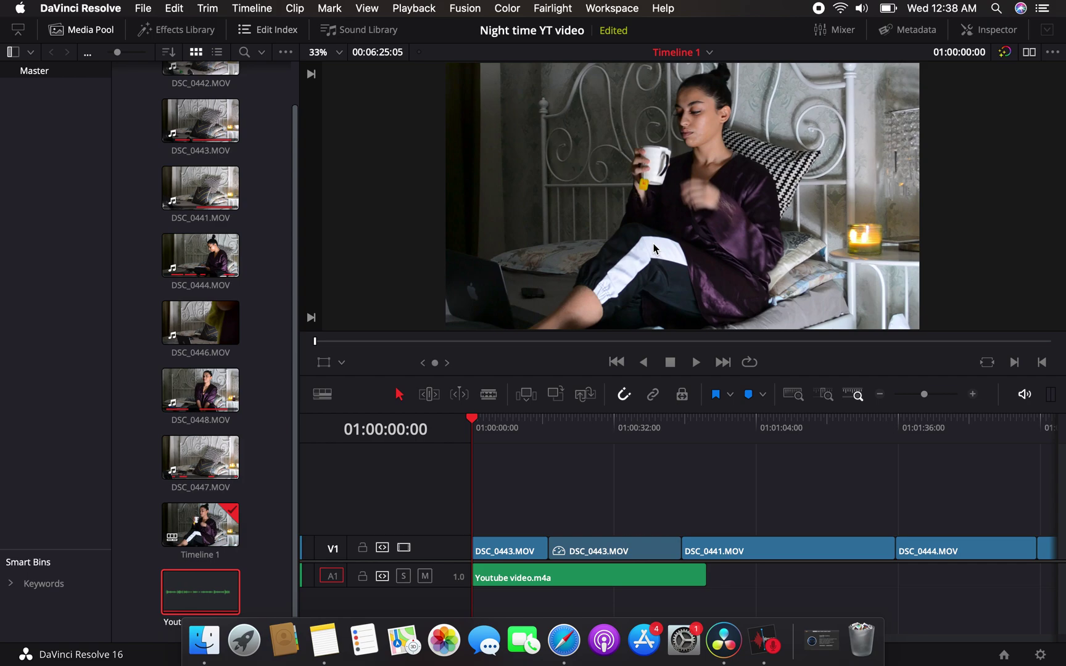
left_click(730, 422)
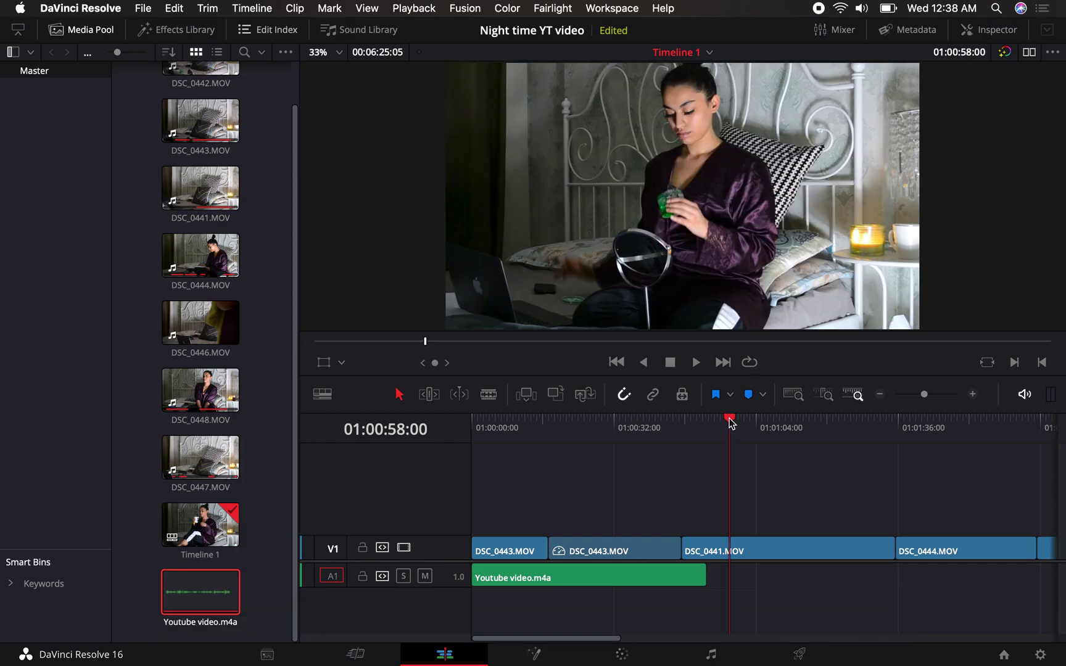
left_click_drag(729, 423, 681, 420)
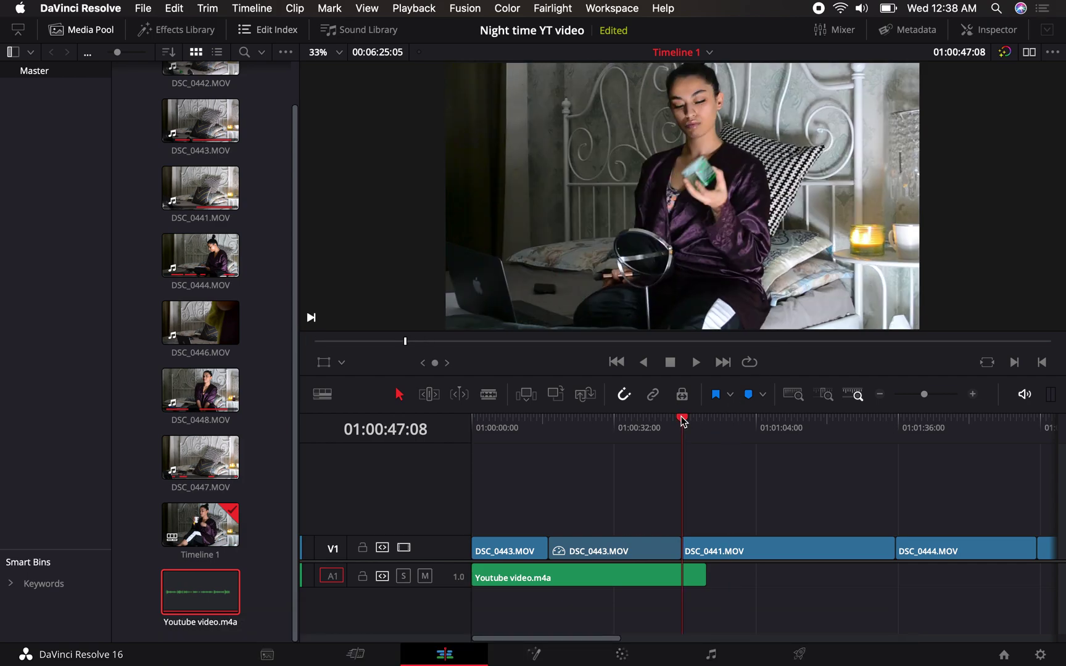